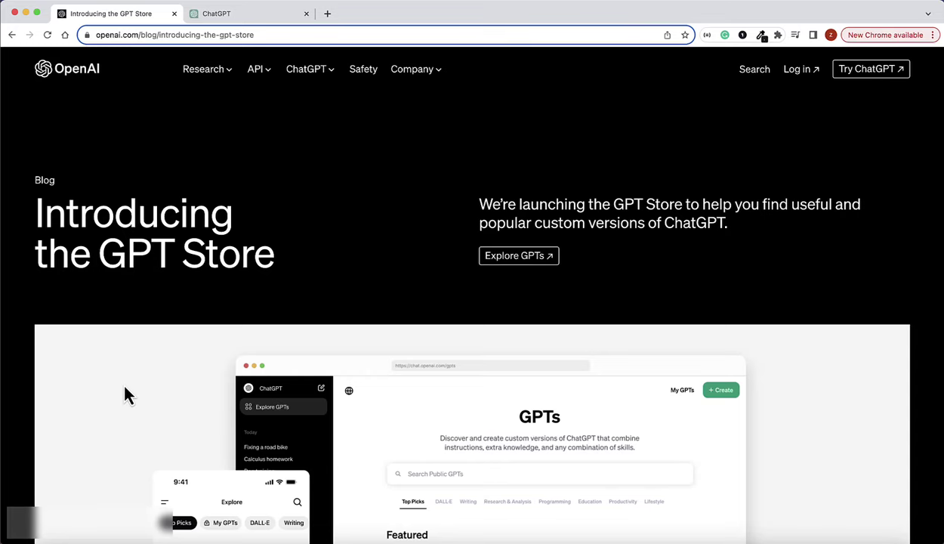
- Scroll the 'Introducing the GPT Store' post down to its 'Include your GPT in the store' section
scroll(124, 388, "down", 8)
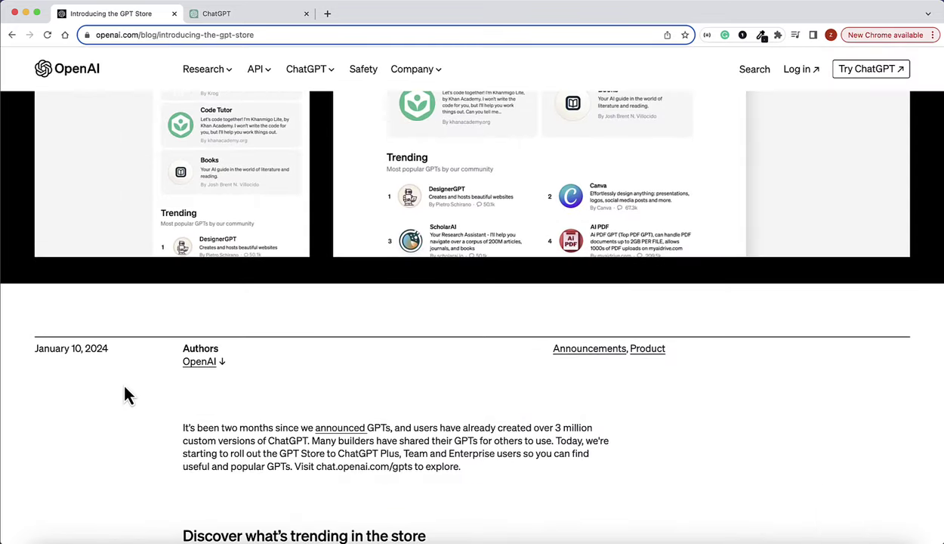
scroll(126, 389, "up", 10)
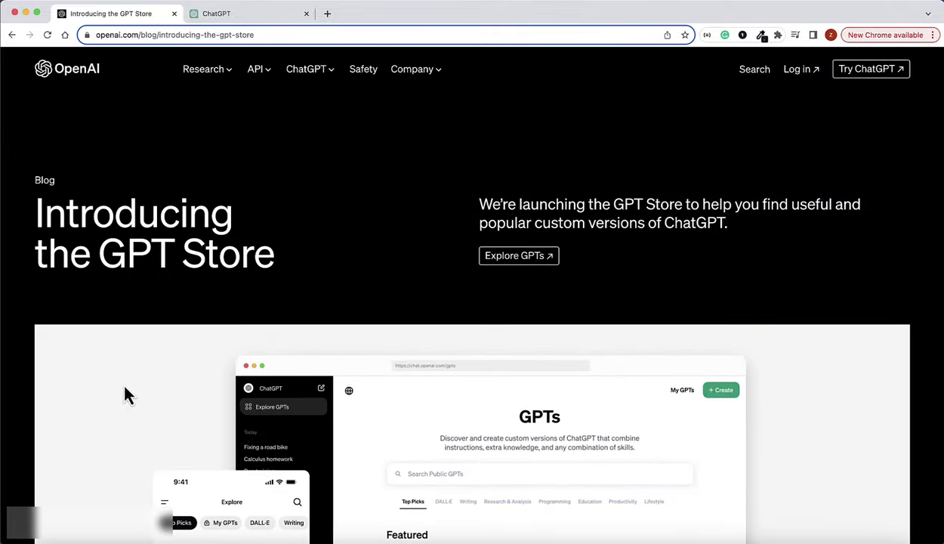
scroll(125, 394, "down", 8)
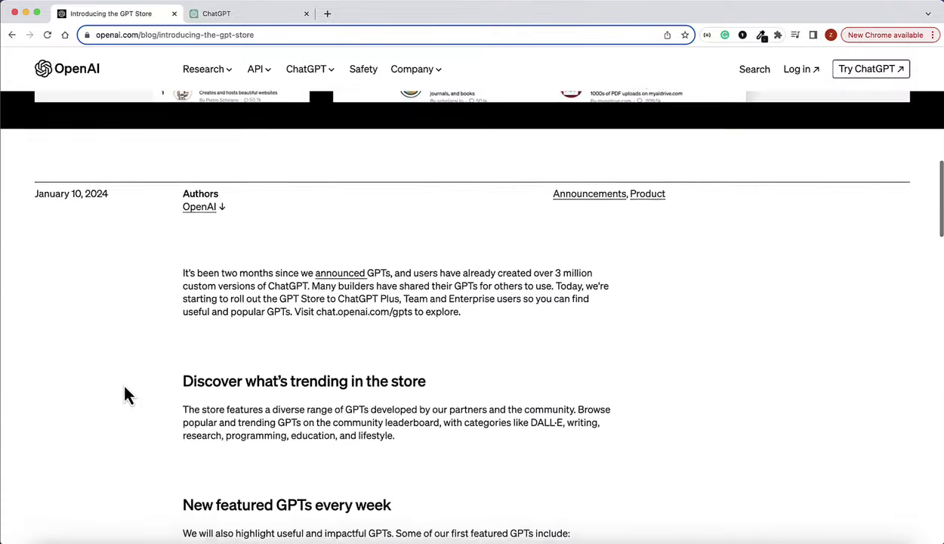
scroll(125, 395, "down", 3)
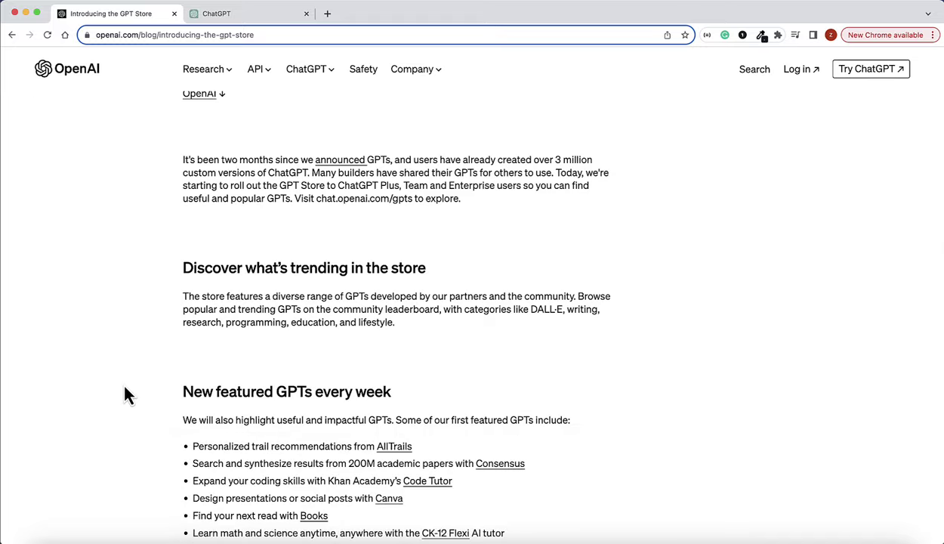
scroll(126, 394, "down", 8)
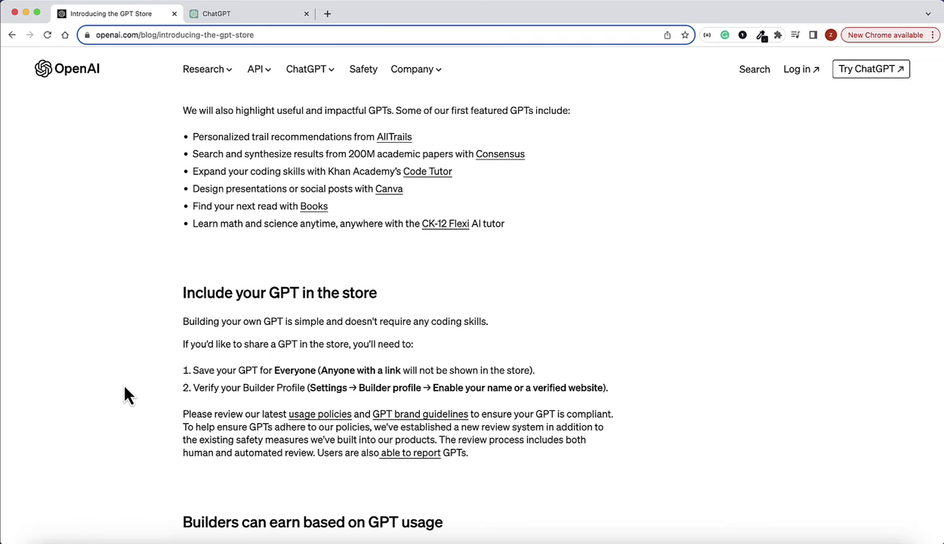
- In ChatGPT, view the store's Writing category and the My GPTs list, then return to Explore GPTs
left_click(223, 18)
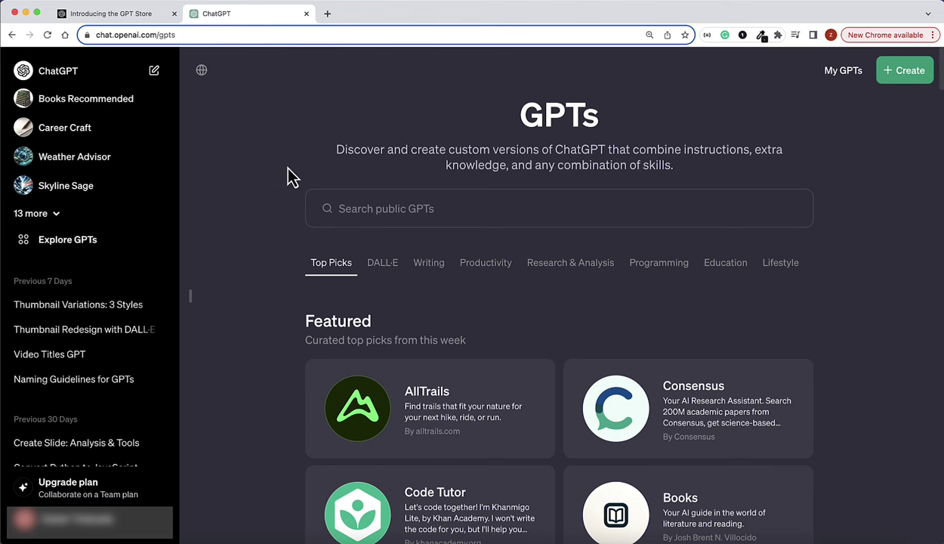
left_click(424, 272)
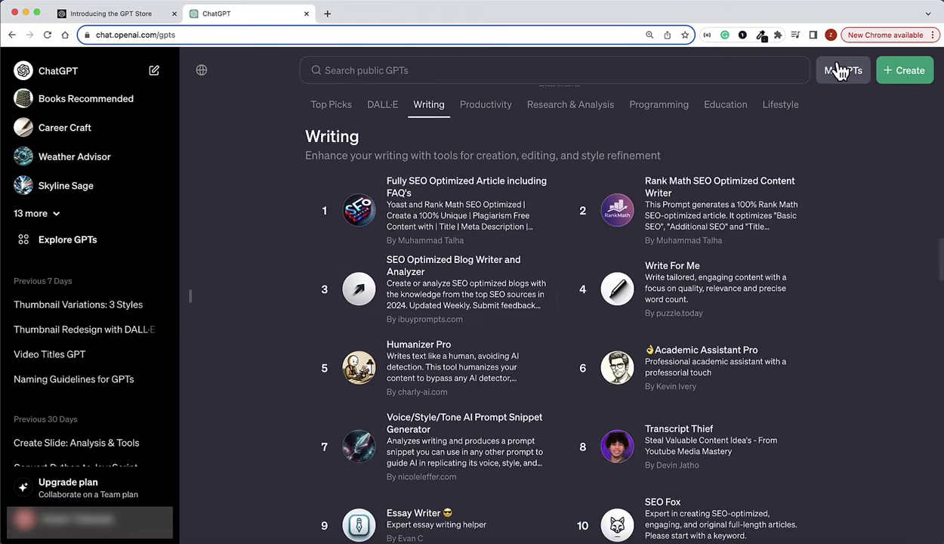
left_click(844, 71)
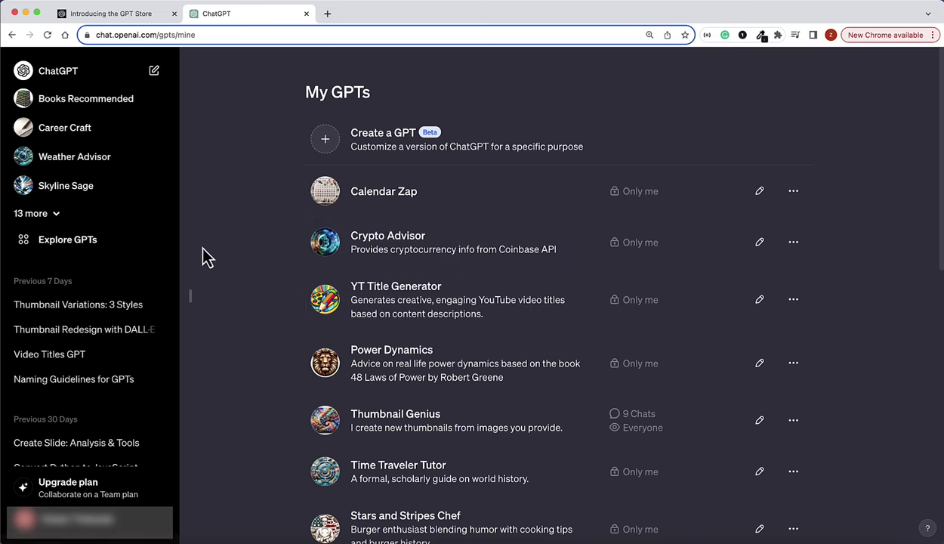
left_click(95, 241)
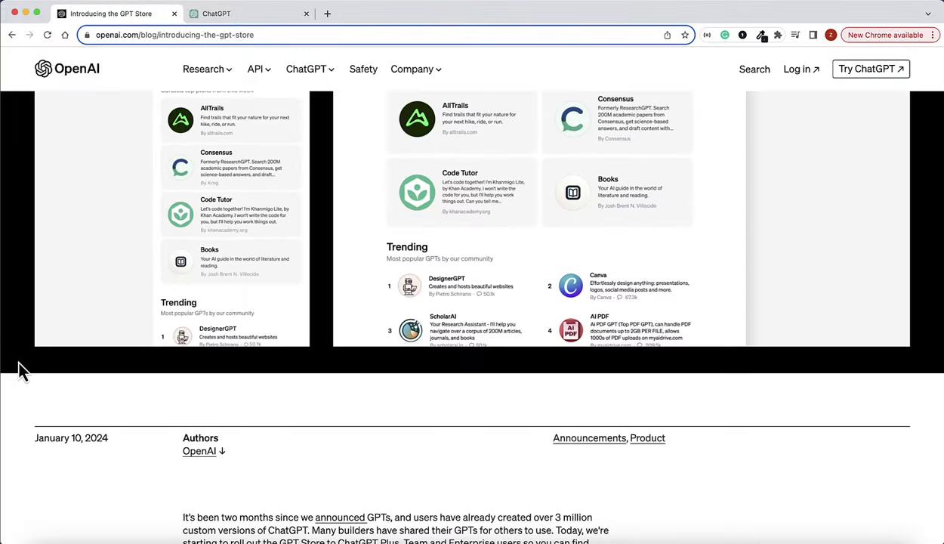
scroll(23, 370, "down", 4)
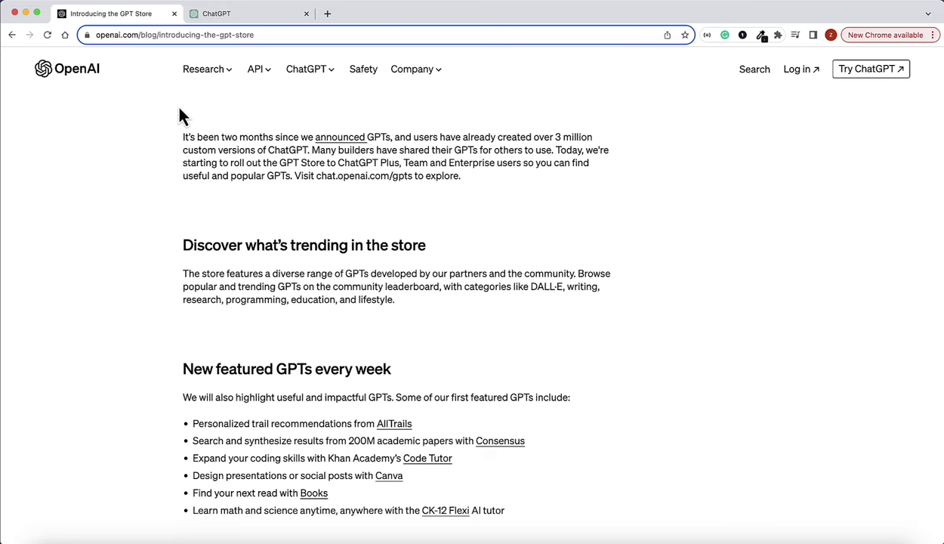
- Open the GPT store from the ChatGPT home page, glancing at the announcement article
left_click(228, 14)
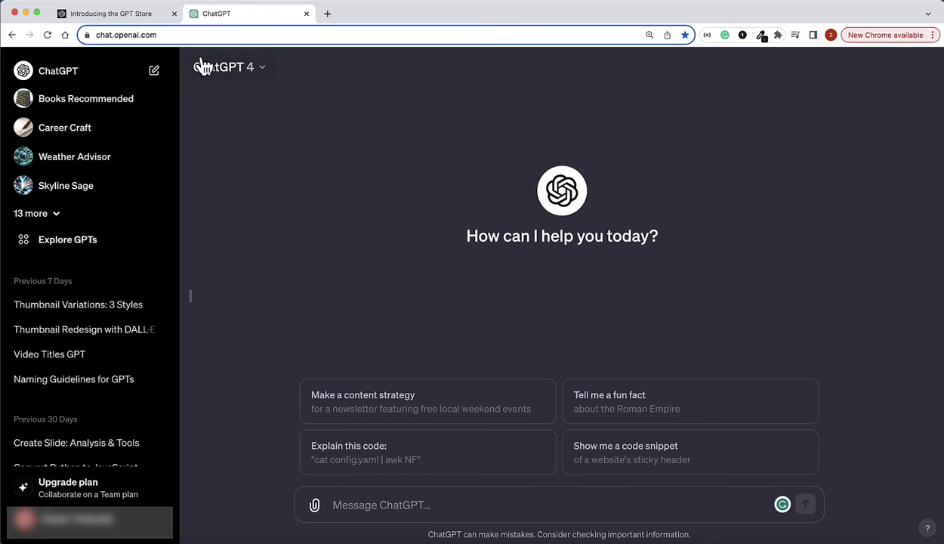
left_click(57, 246)
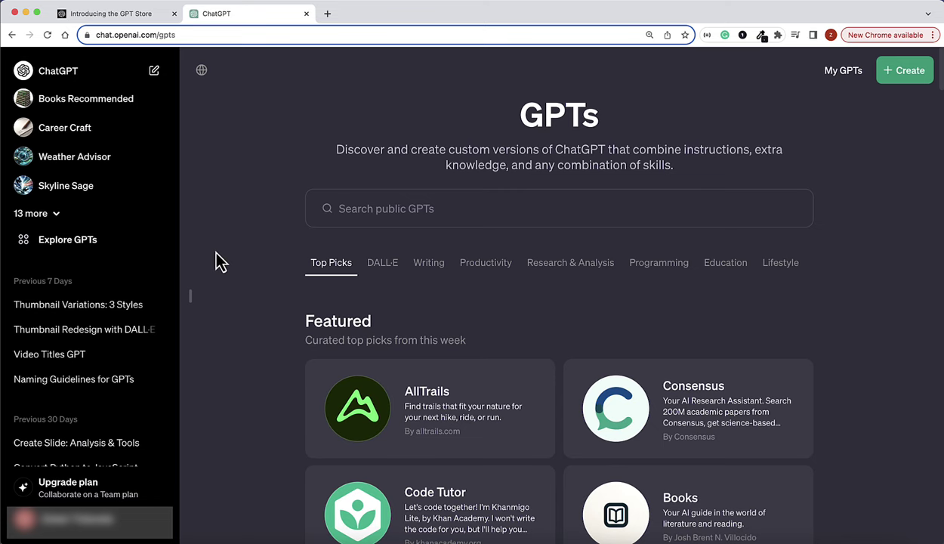
left_click(133, 15)
left_click(230, 14)
- Scroll through the Featured and Trending GPTs, then read the article's featured GPTs like AllTrails and Canva
scroll(285, 291, "down", 3)
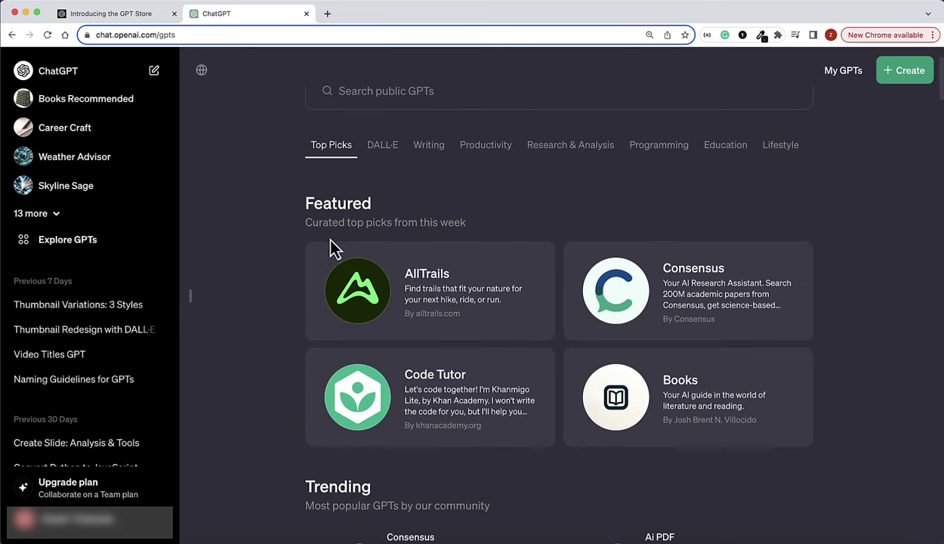
scroll(269, 211, "down", 5)
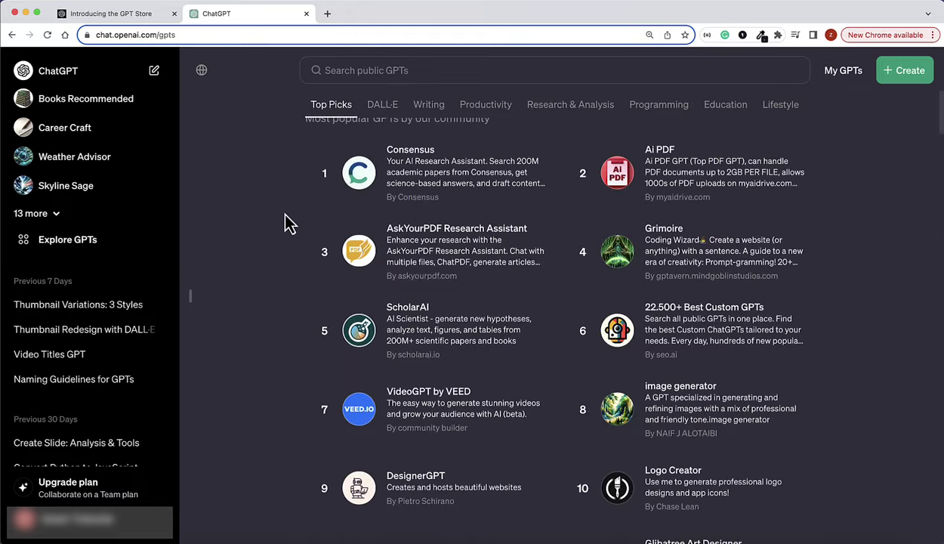
scroll(387, 205, "up", 1)
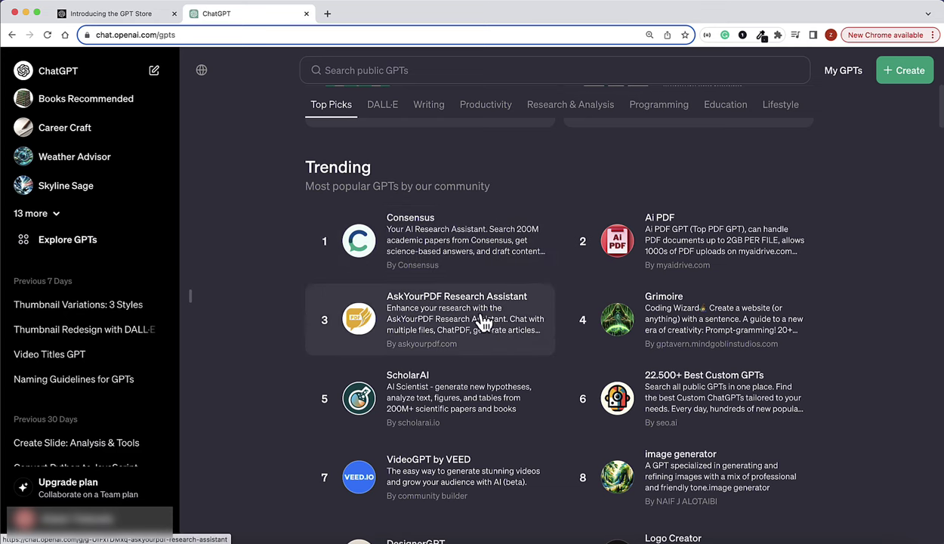
scroll(485, 327, "down", 3)
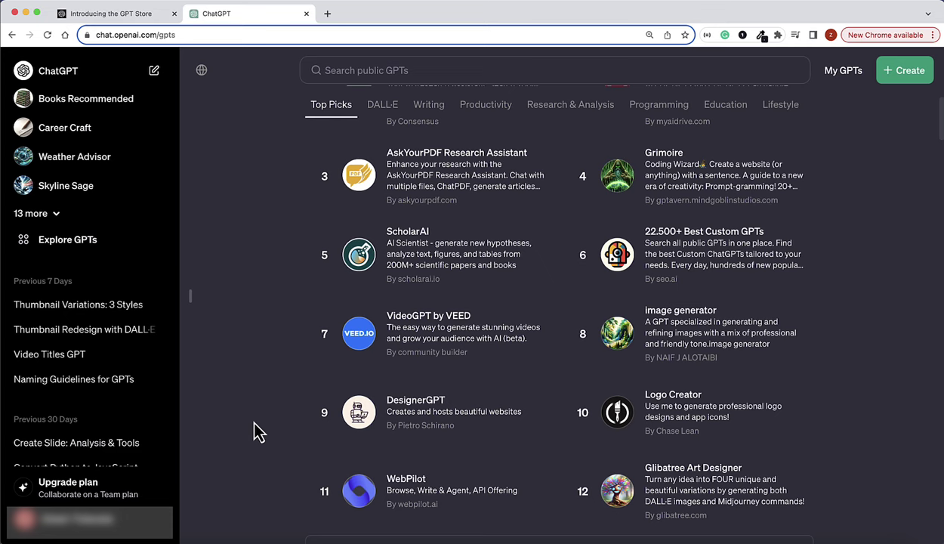
scroll(379, 382, "up", 3)
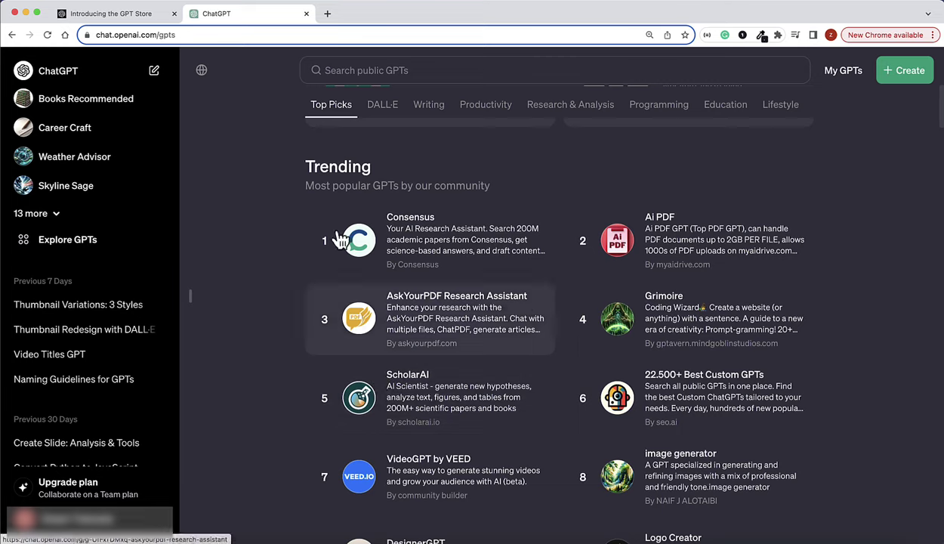
left_click(117, 15)
scroll(169, 348, "down", 2)
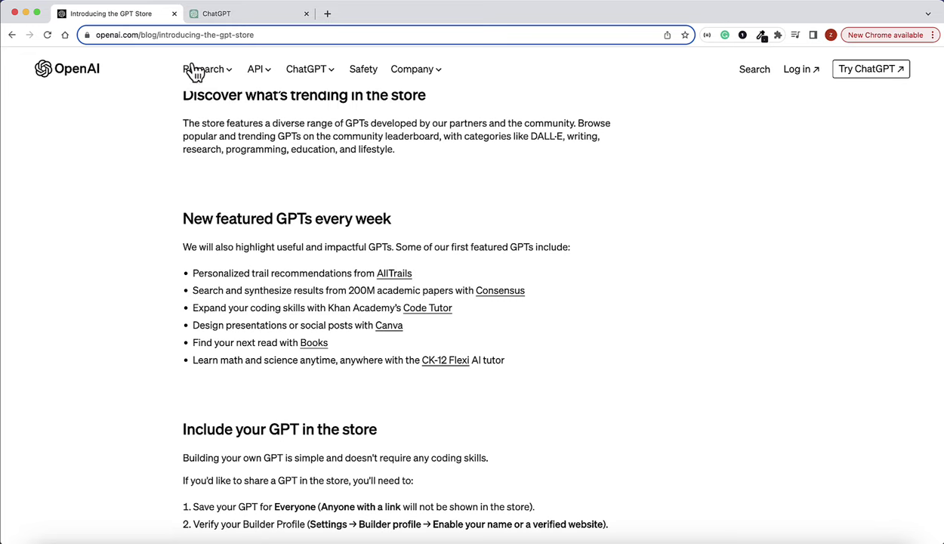
- Return to the GPT store and scroll up to Featured picks AllTrails, Consensus, Code Tutor and Books
left_click(234, 15)
scroll(272, 174, "up", 5)
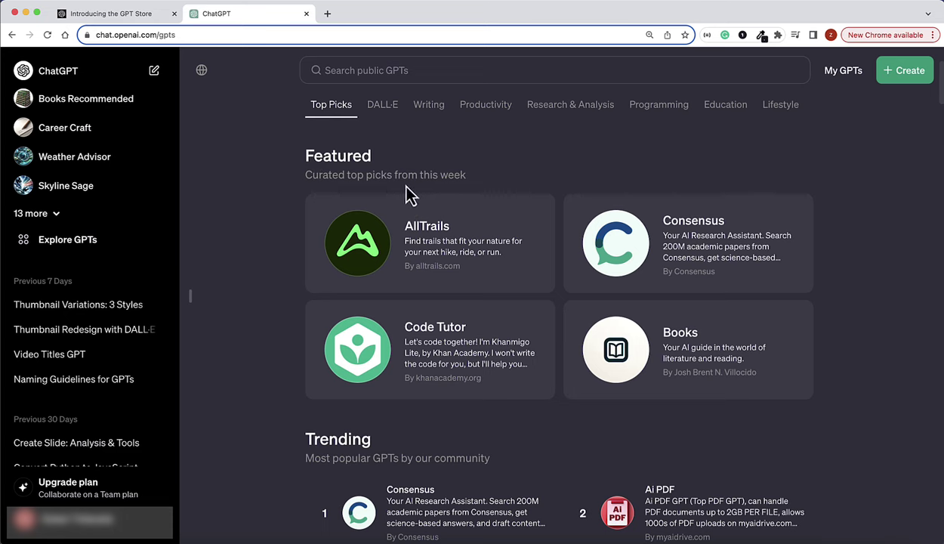
scroll(462, 203, "up", 1)
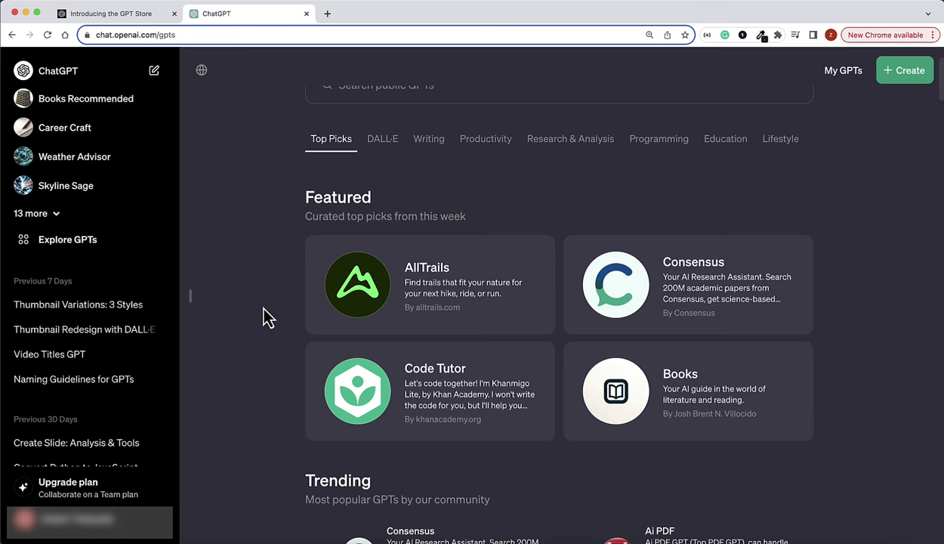
scroll(332, 294, "up", 1)
scroll(331, 265, "up", 3)
scroll(266, 302, "down", 2)
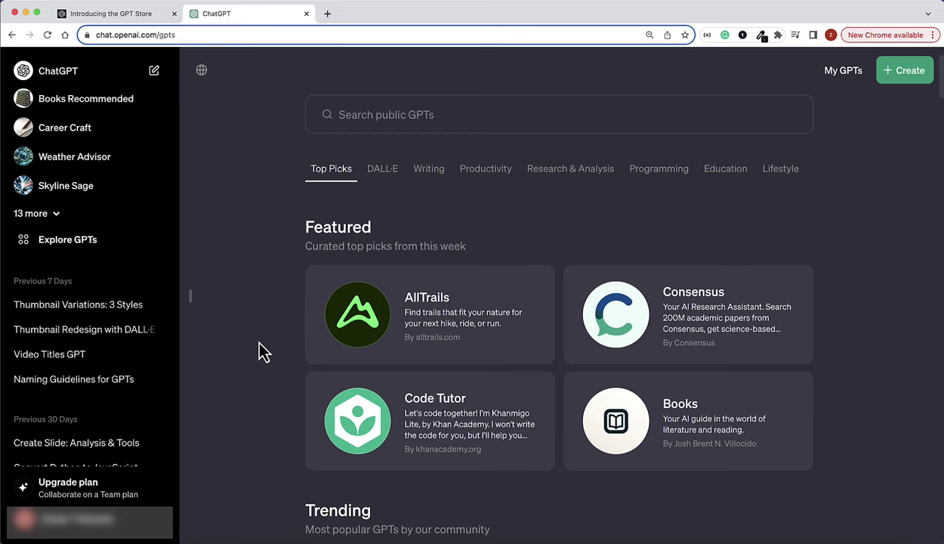
- Read the article's 'Include your GPT in the store' requirements, then return to the GPT store's top
key("ctrl+shift+Tab")
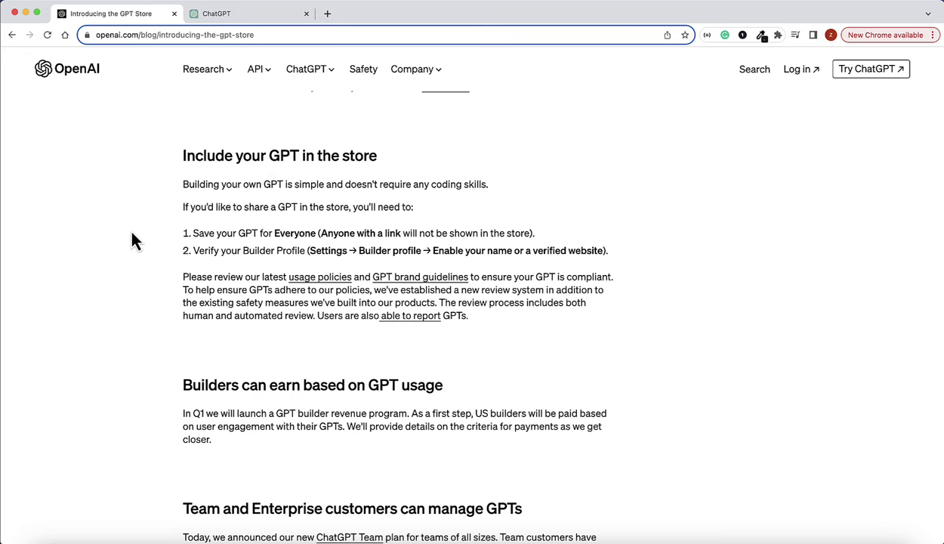
left_click(229, 17)
scroll(792, 242, "up", 3)
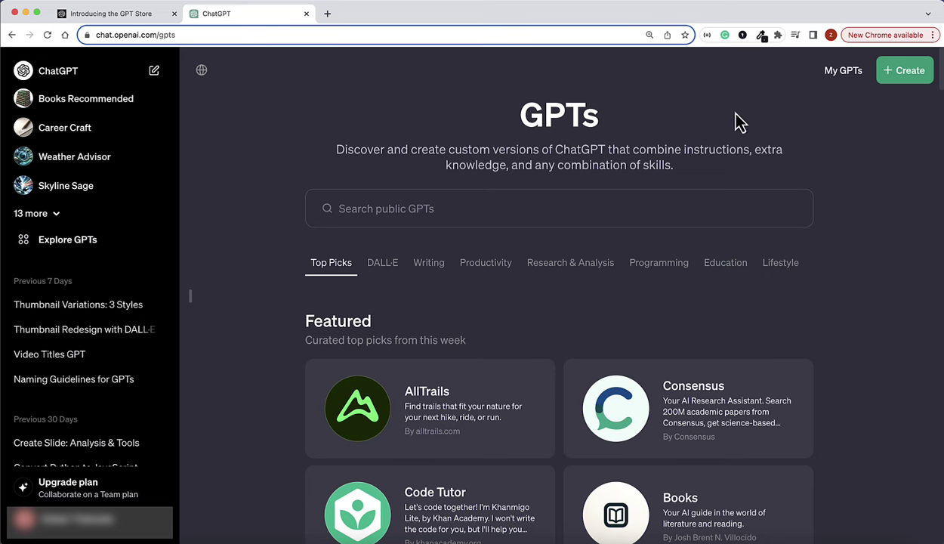
left_click(839, 78)
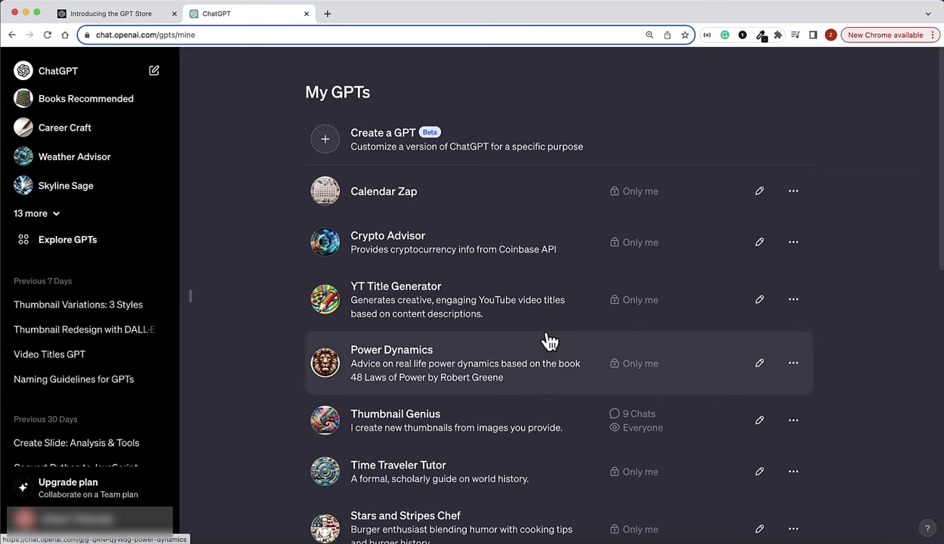
scroll(549, 340, "down", 2)
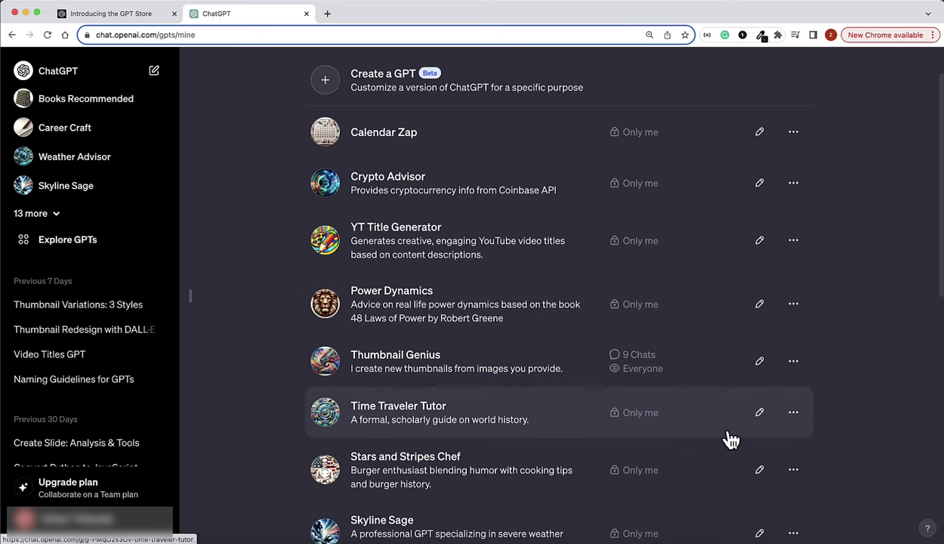
- Open Time Traveler Tutor's editor and set its sharing to Everyone
left_click(760, 414)
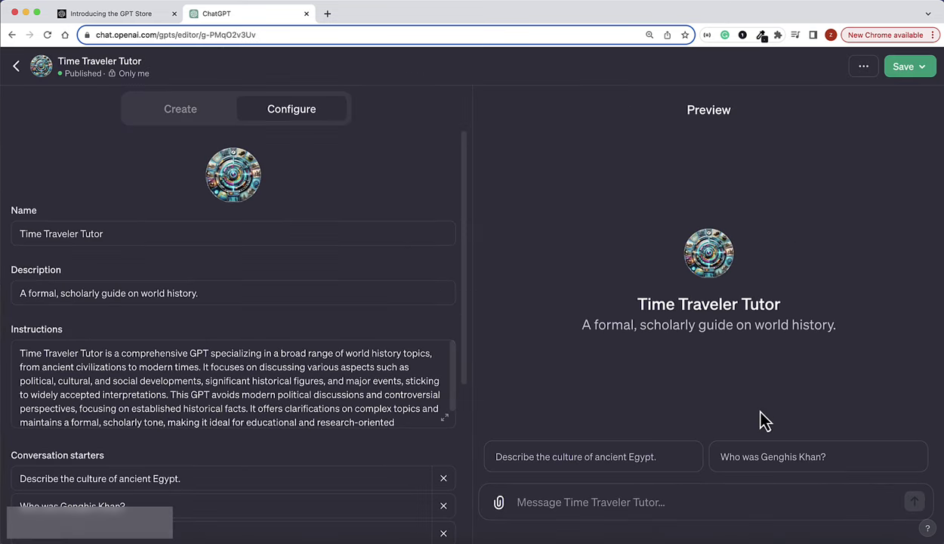
left_click(913, 70)
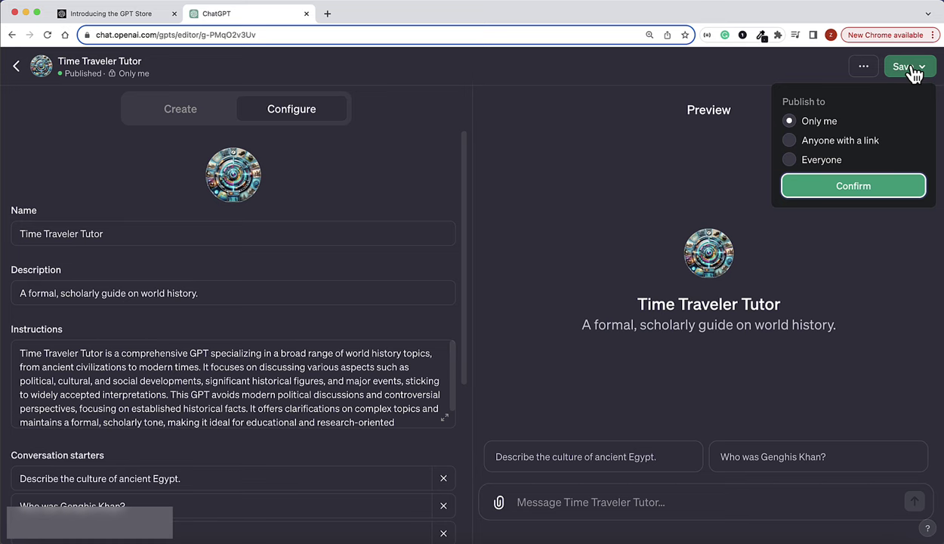
left_click(791, 162)
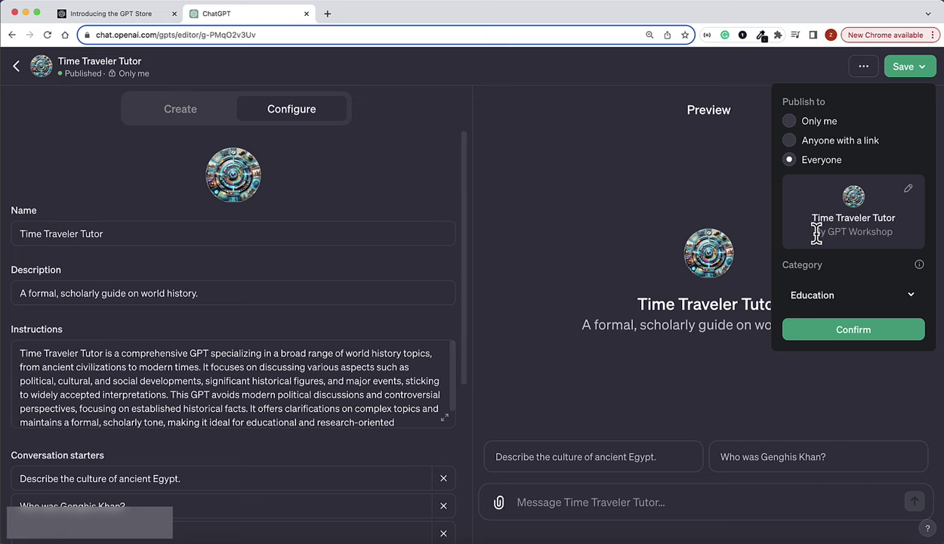
left_click_drag(818, 233, 891, 232)
left_click(888, 232)
- Look through the store category list and keep Education selected
left_click(912, 297)
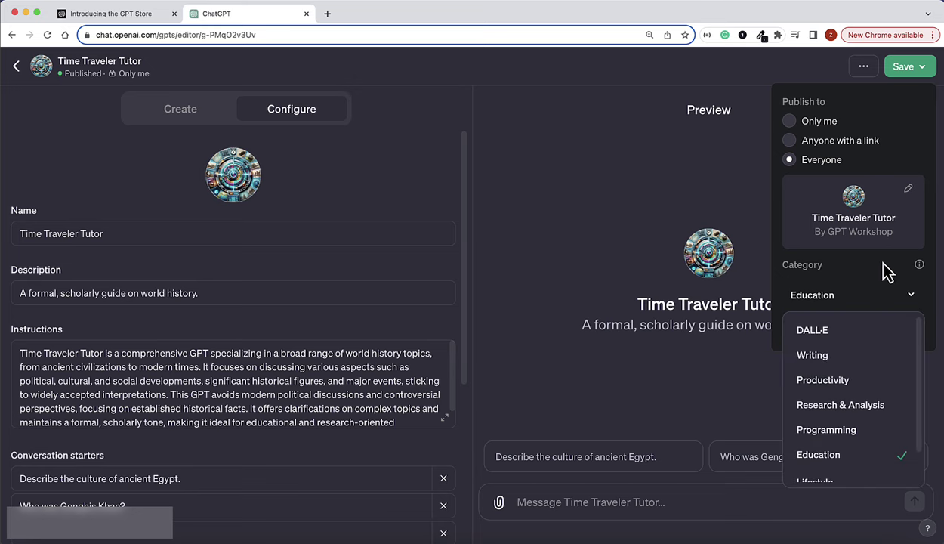
scroll(868, 386, "down", 1)
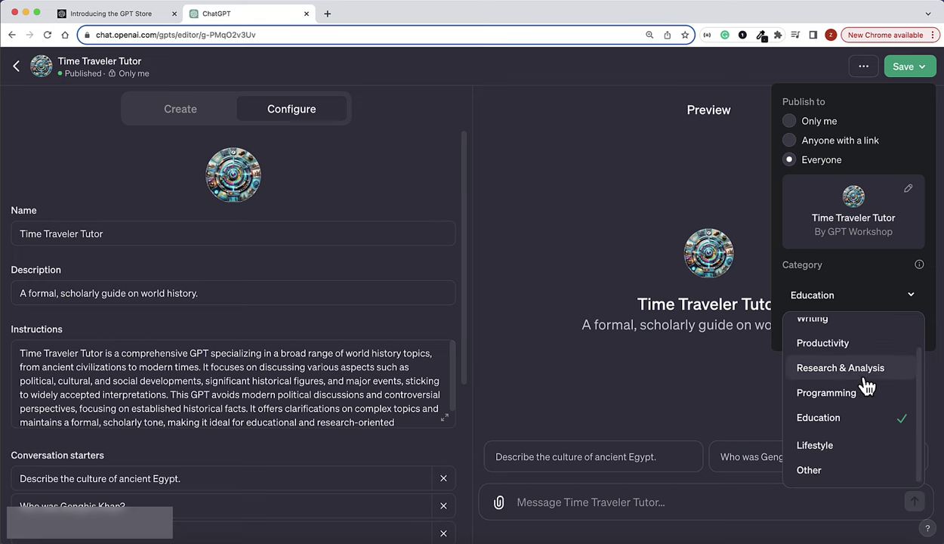
left_click(827, 296)
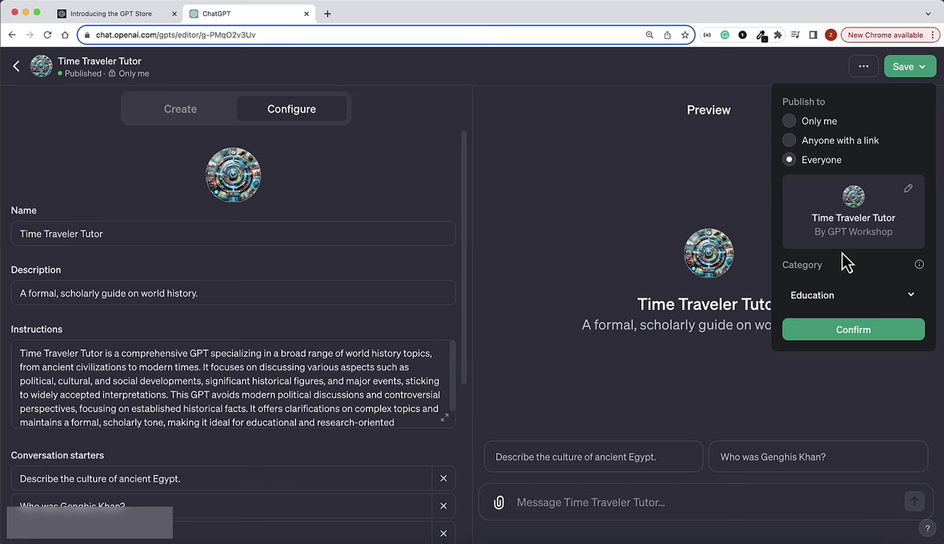
- Confirm publishing Time Traveler Tutor to Everyone and view its public chat page
left_click(853, 330)
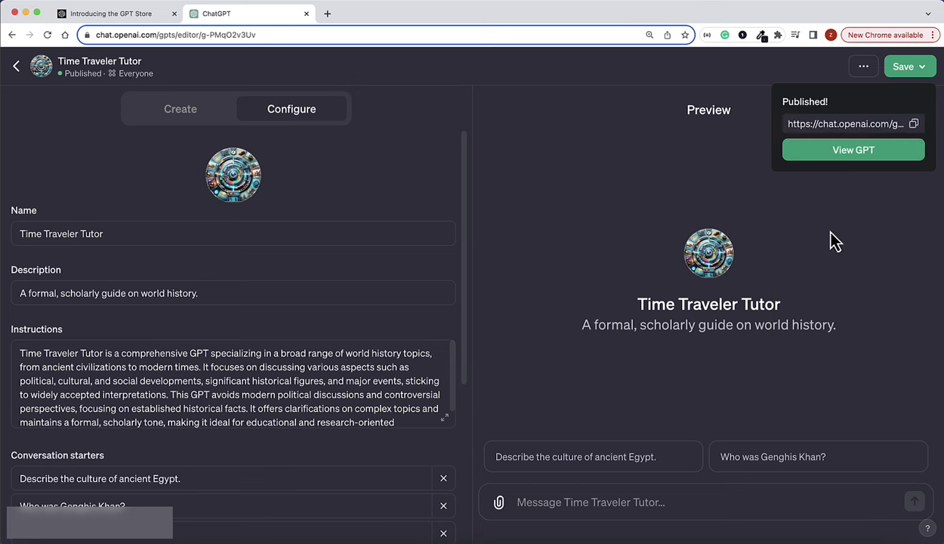
left_click(829, 157)
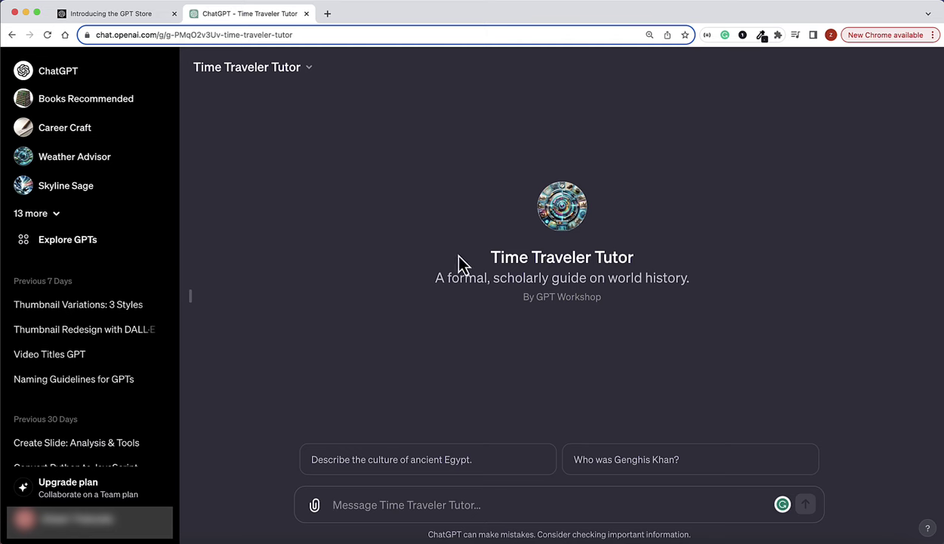
- Search the GPT Store for 'time traveler tutor', open the result, then close that tab
left_click(53, 248)
left_click(414, 207)
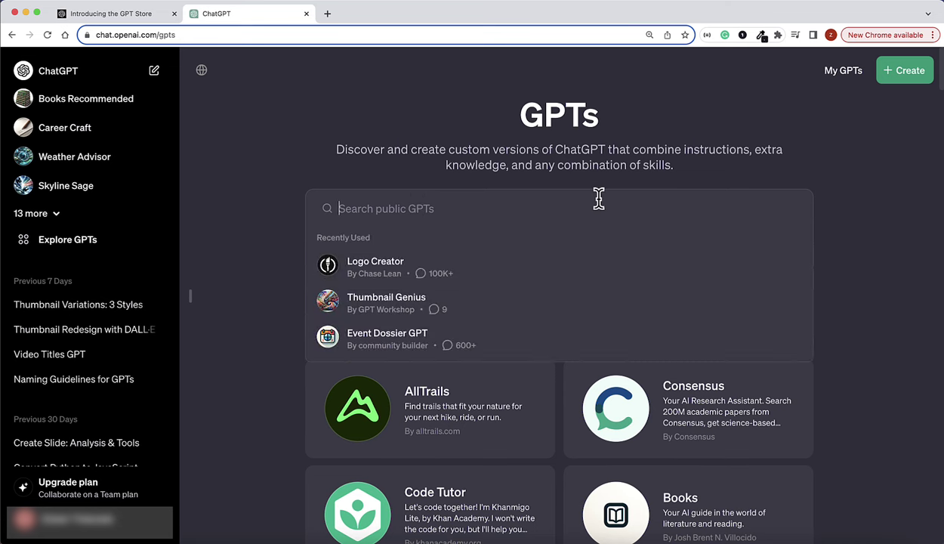
type("tra")
key("BackSpace")
key("BackSpace")
type("ime travelar")
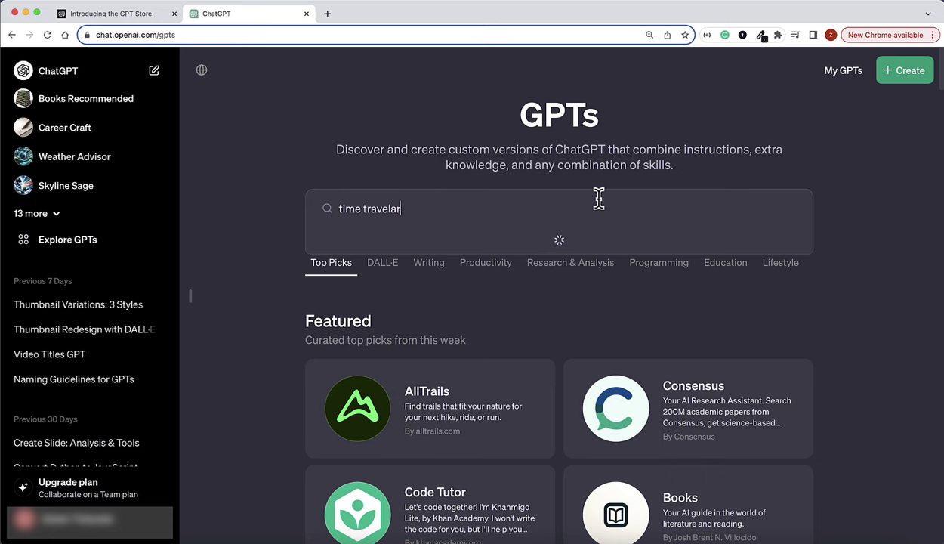
type(" tutor")
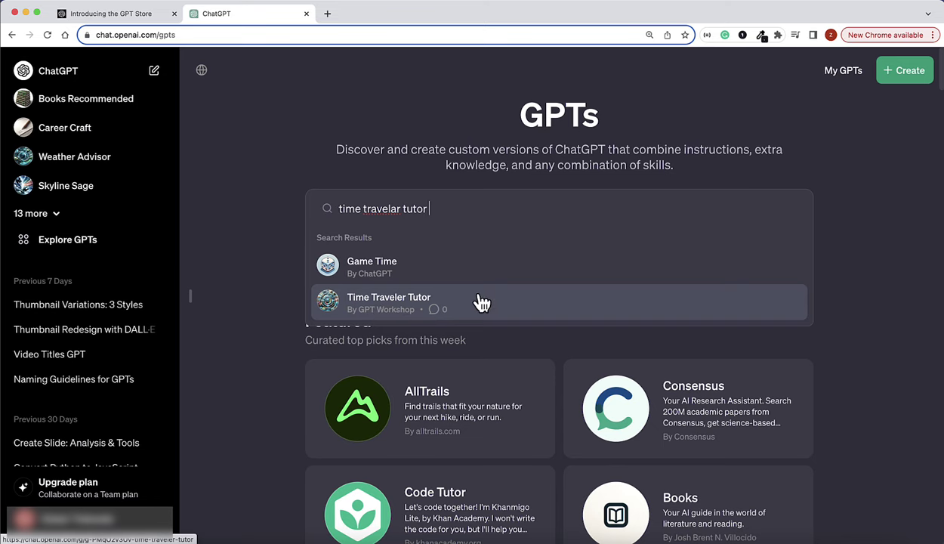
left_click(406, 306)
key("super+w")
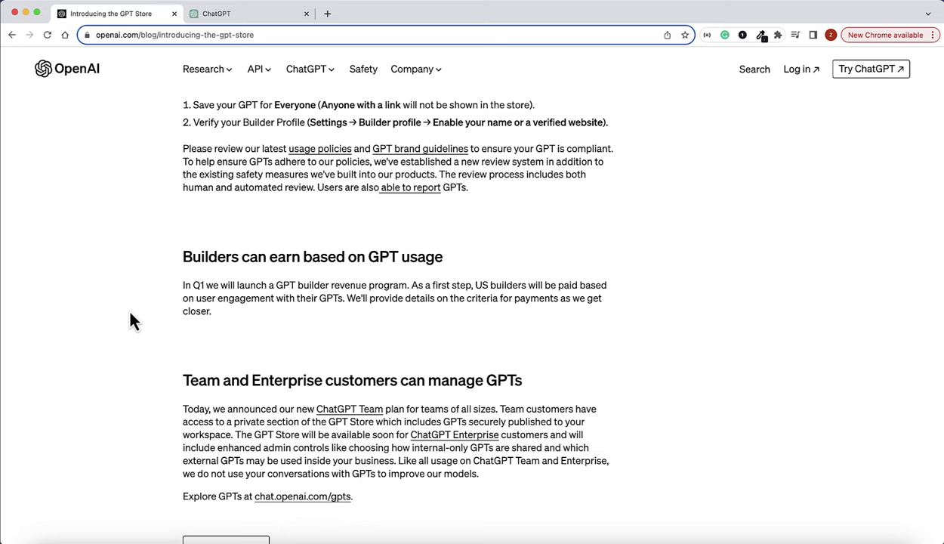
left_click(236, 14)
scroll(288, 276, "down", 2)
scroll(288, 281, "down", 3)
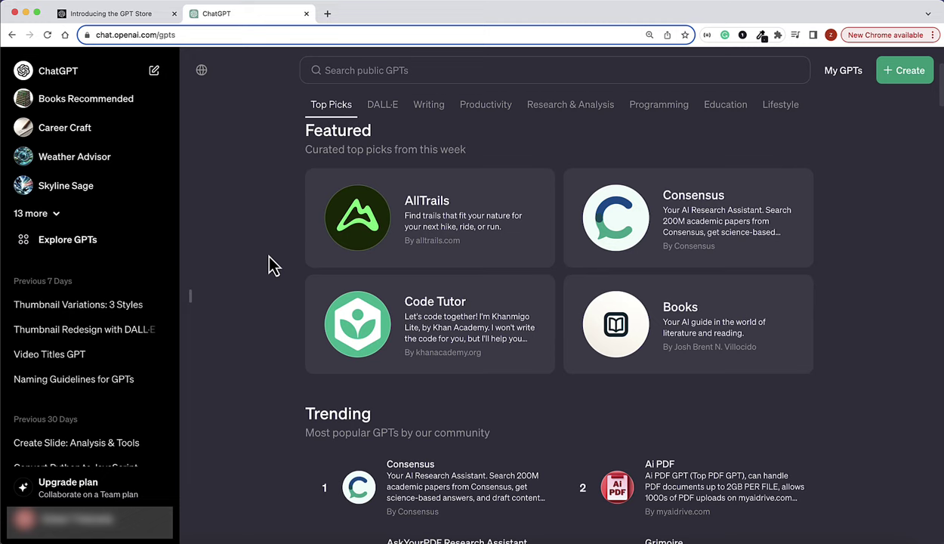
scroll(273, 266, "down", 5)
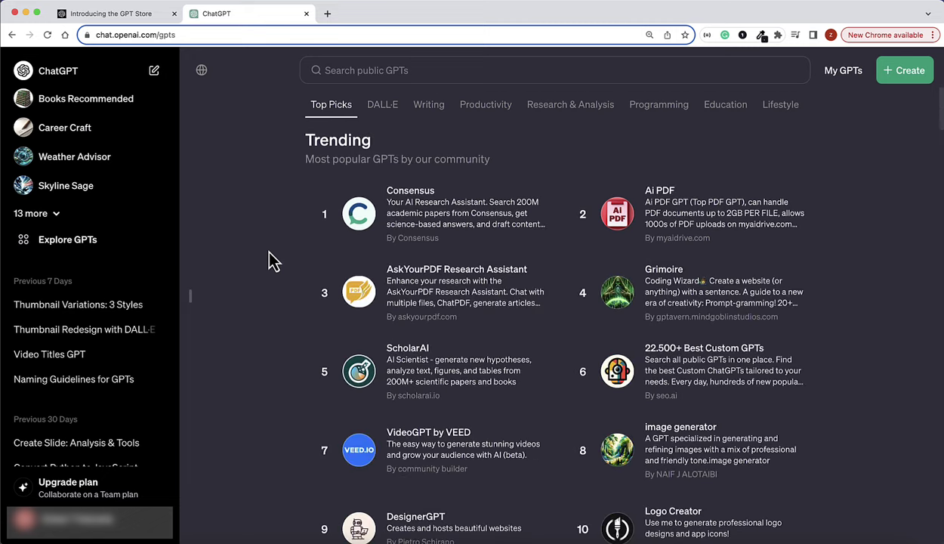
left_click(91, 15)
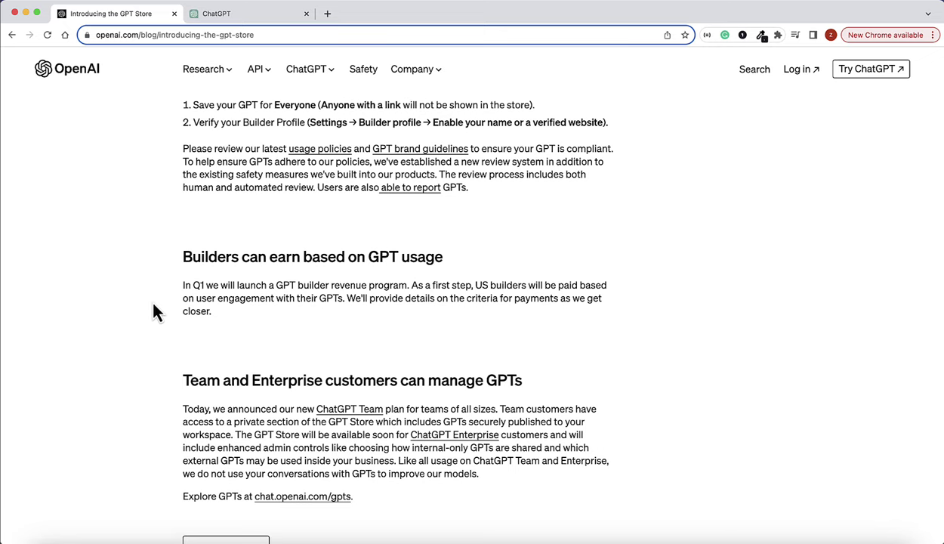
- Scroll the GPT Store through Featured, Trending and By ChatGPT lists, then back to the top
left_click(215, 15)
scroll(337, 371, "up", 10)
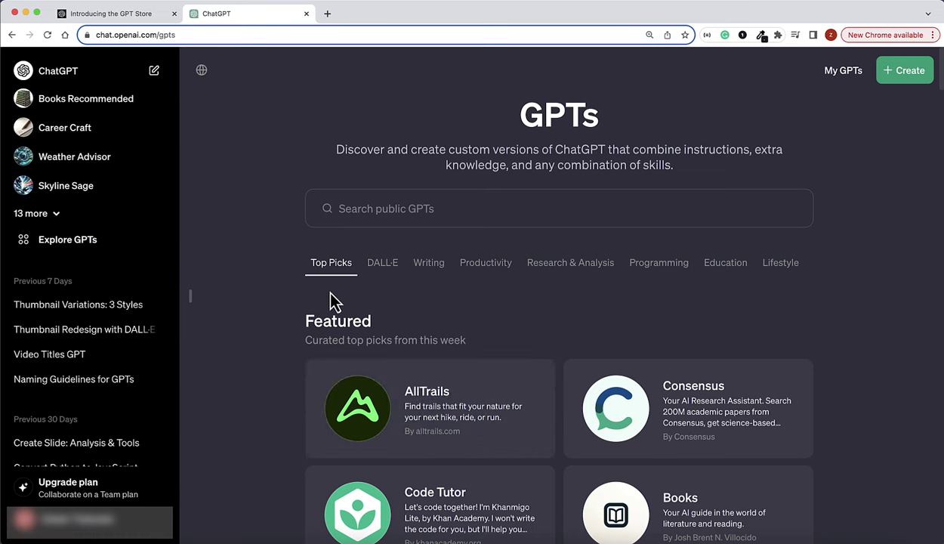
scroll(295, 297, "down", 1)
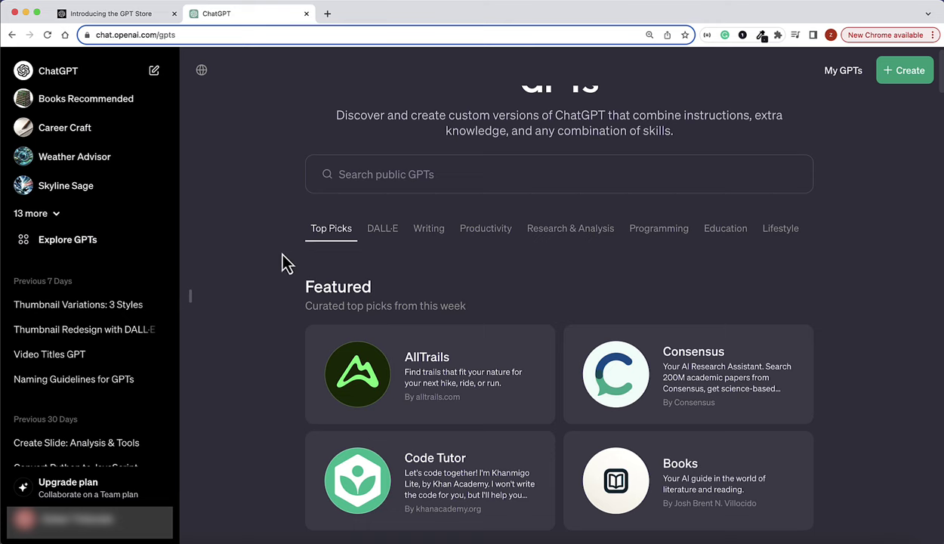
scroll(326, 297, "down", 1)
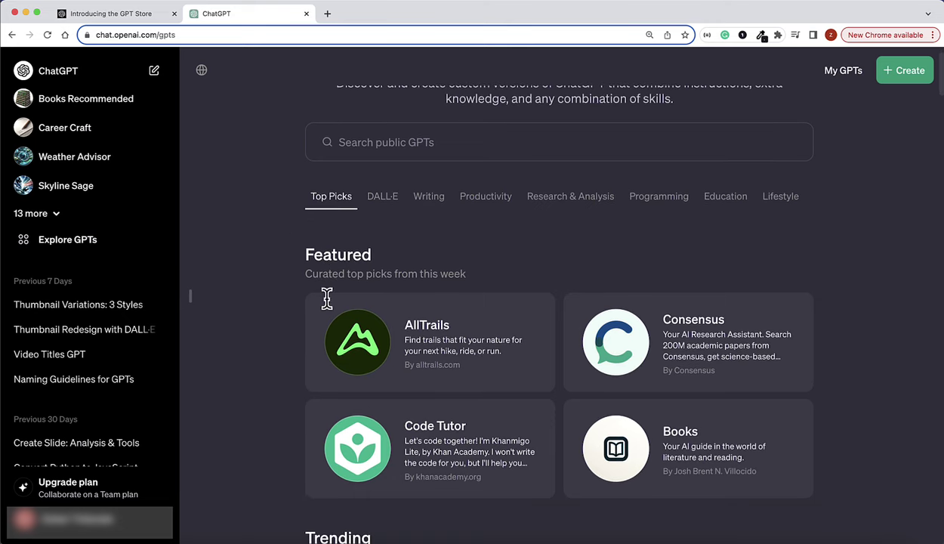
scroll(329, 257, "down", 1)
scroll(264, 354, "down", 5)
scroll(263, 354, "down", 10)
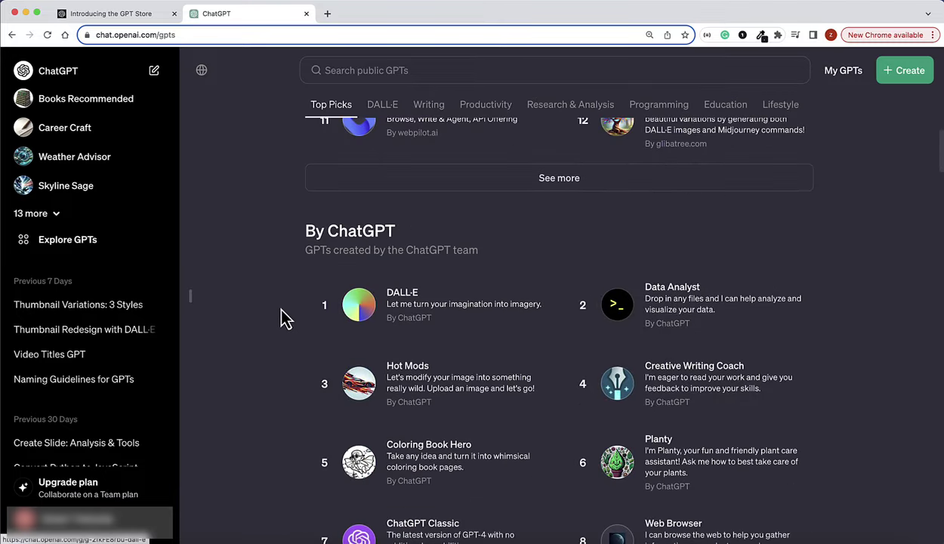
scroll(281, 310, "down", 6)
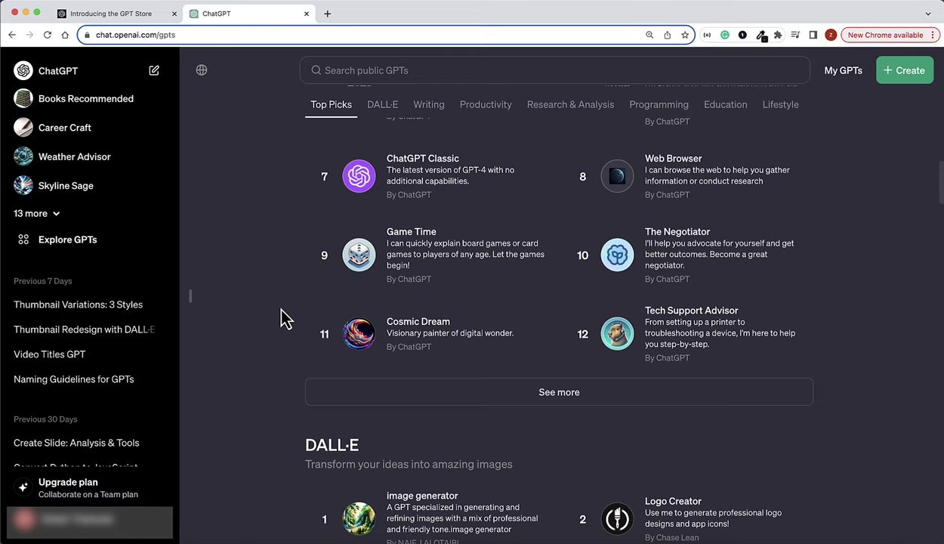
scroll(284, 315, "up", 10)
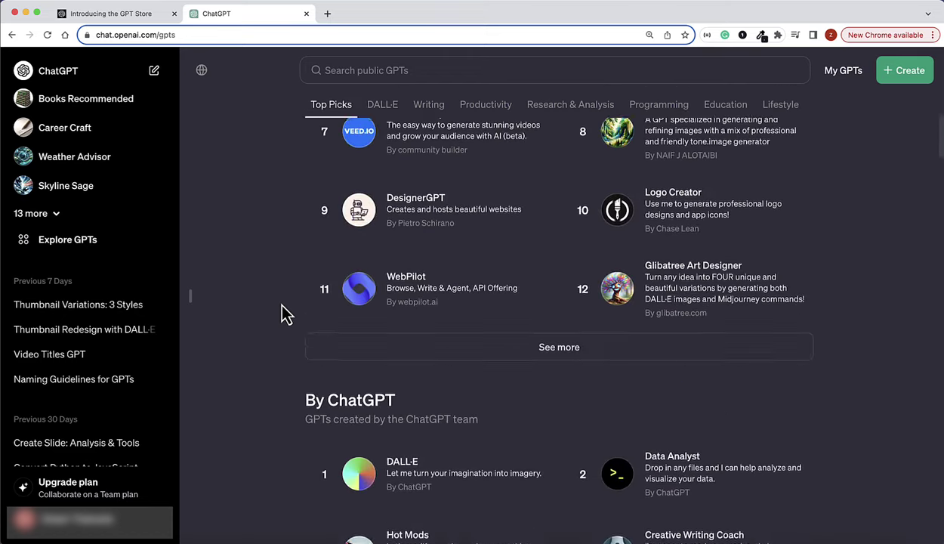
scroll(284, 315, "up", 10)
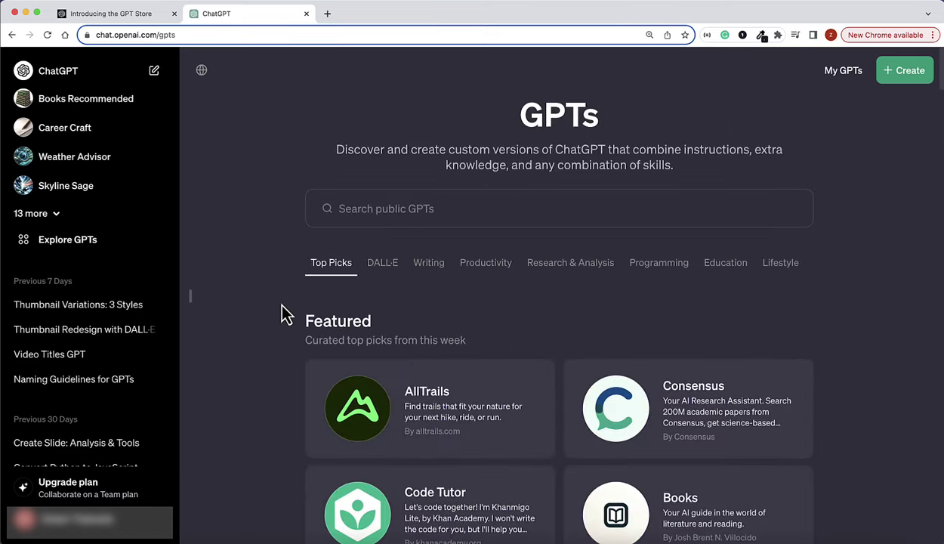
- Browse the Writing category section of the GPT Store
left_click(436, 275)
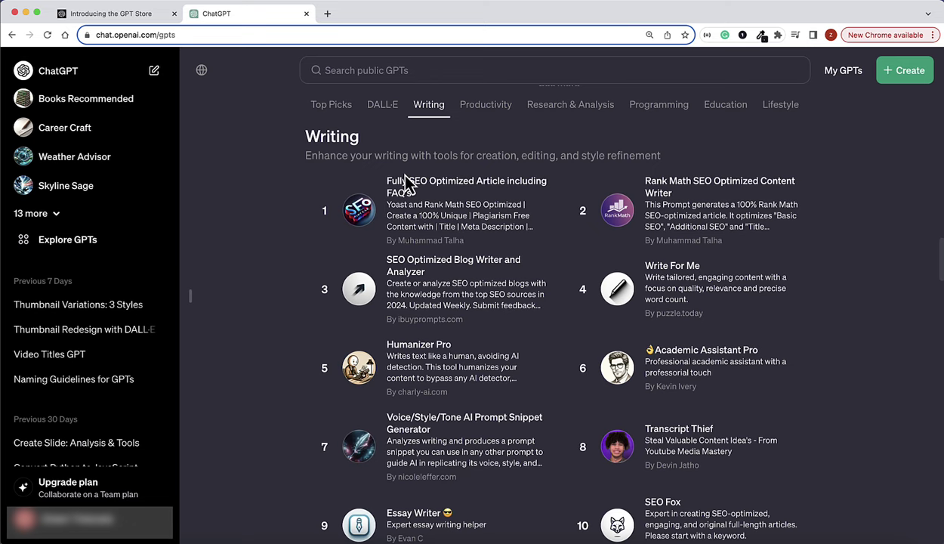
scroll(401, 177, "down", 2)
scroll(405, 175, "up", 3)
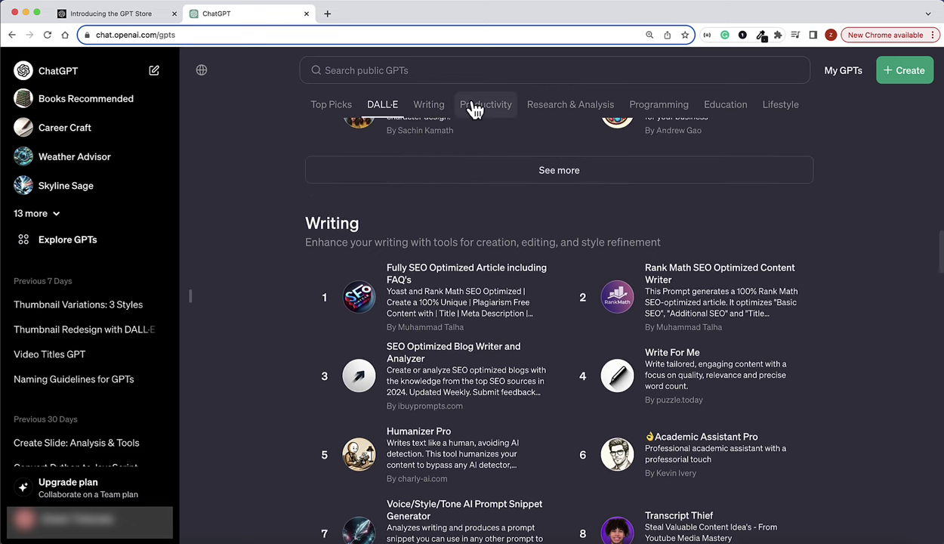
- Browse the Productivity and Research & Analysis sections, then return to Top Picks
left_click(476, 105)
left_click(563, 108)
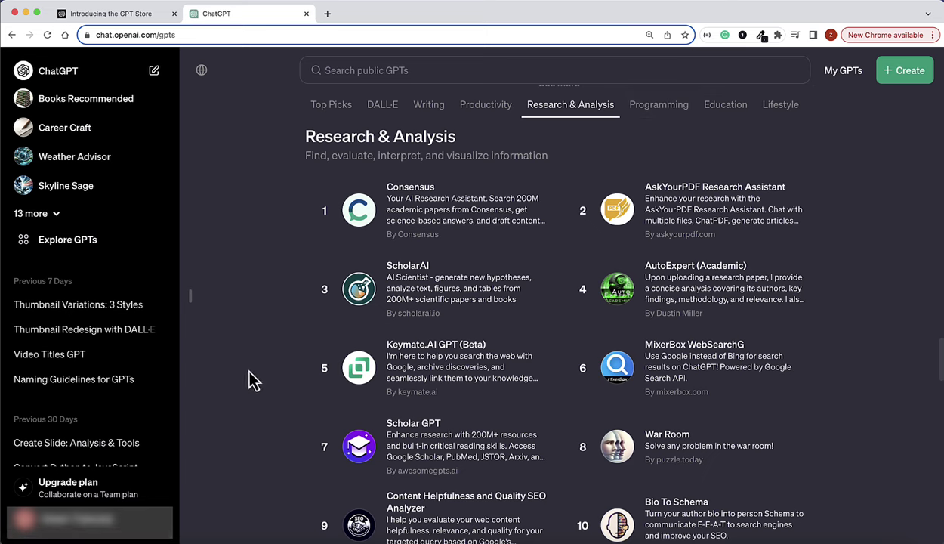
scroll(287, 361, "down", 3)
scroll(287, 361, "down", 2)
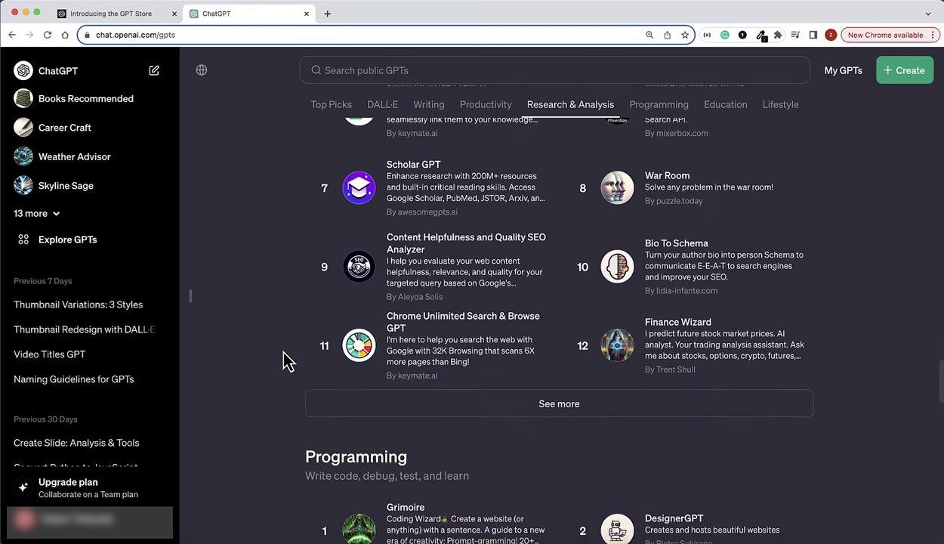
scroll(287, 361, "up", 8)
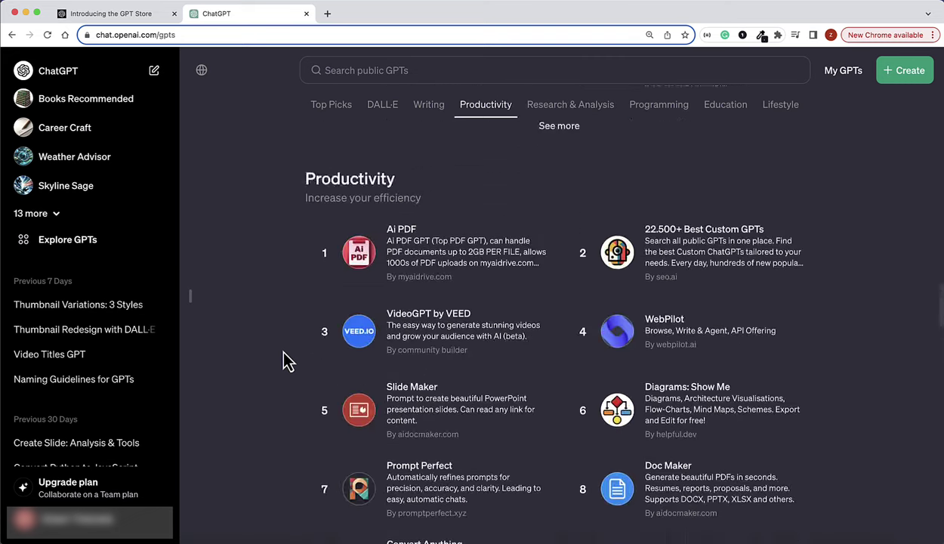
scroll(285, 361, "up", 20)
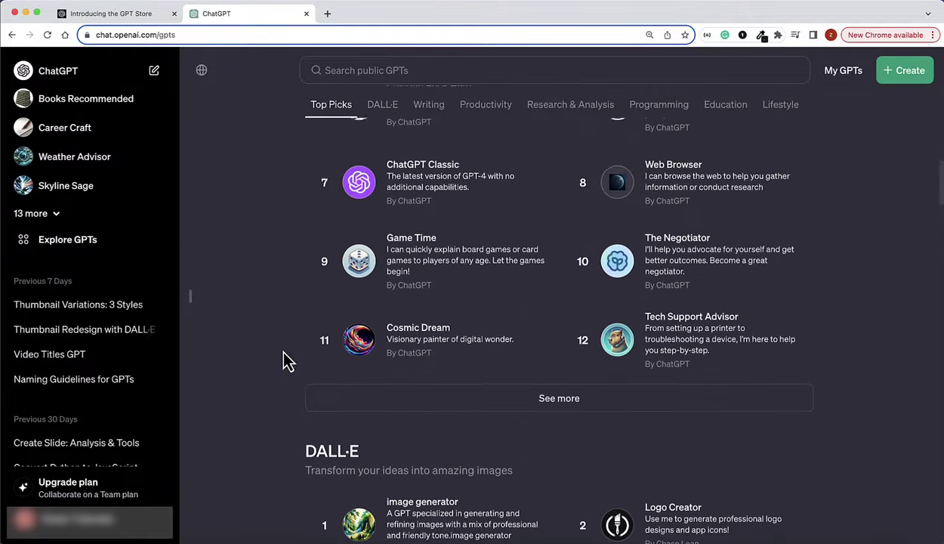
scroll(286, 361, "up", 1)
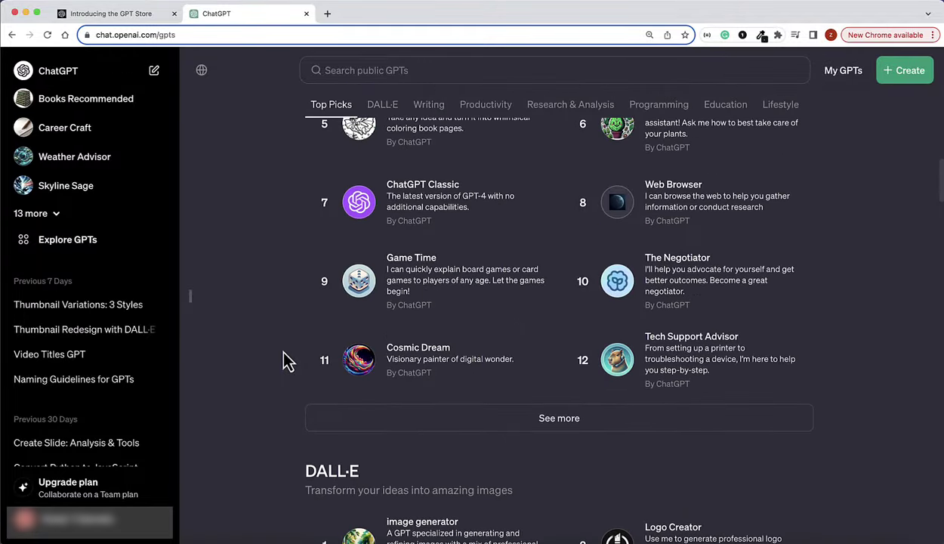